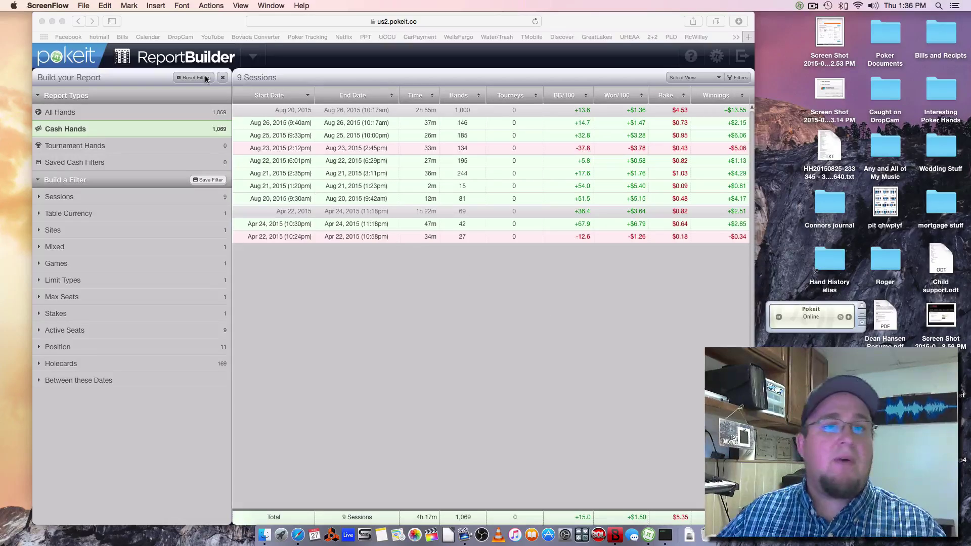
- Minimize the Pokeit ReportBuilder cash-hands report window to reveal the Bovada account
left_click(52, 21)
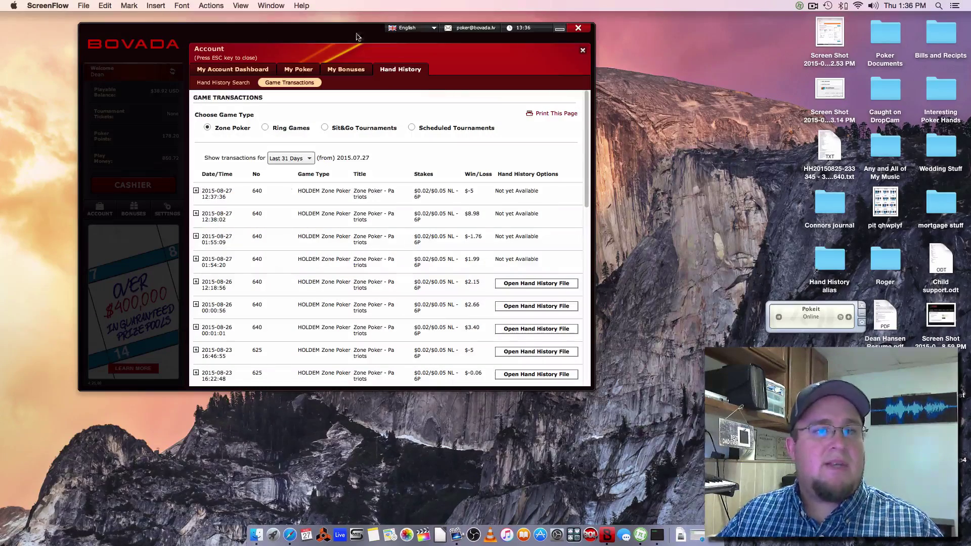
- Open Bovada's Hand History game transactions and filter them to the Last 7 Days
left_click(583, 51)
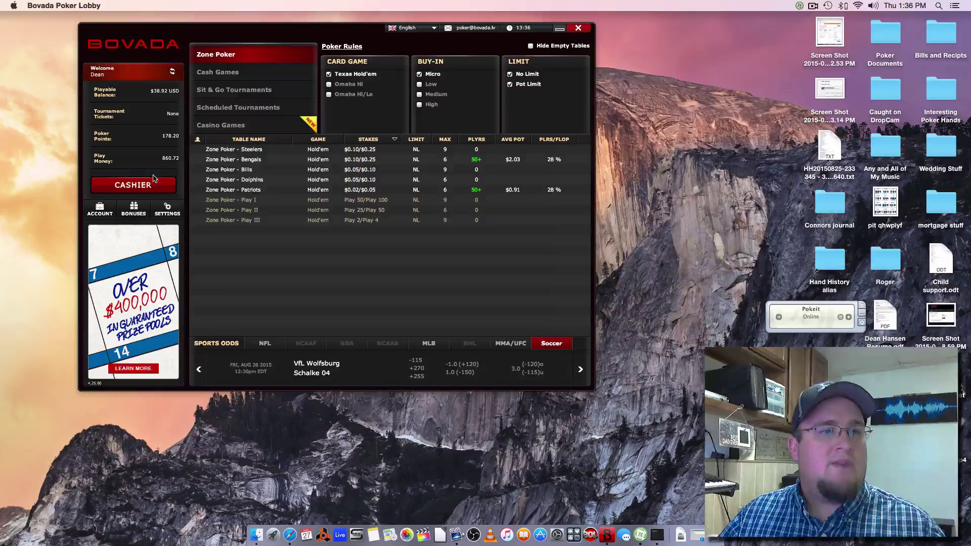
left_click(99, 208)
left_click(401, 71)
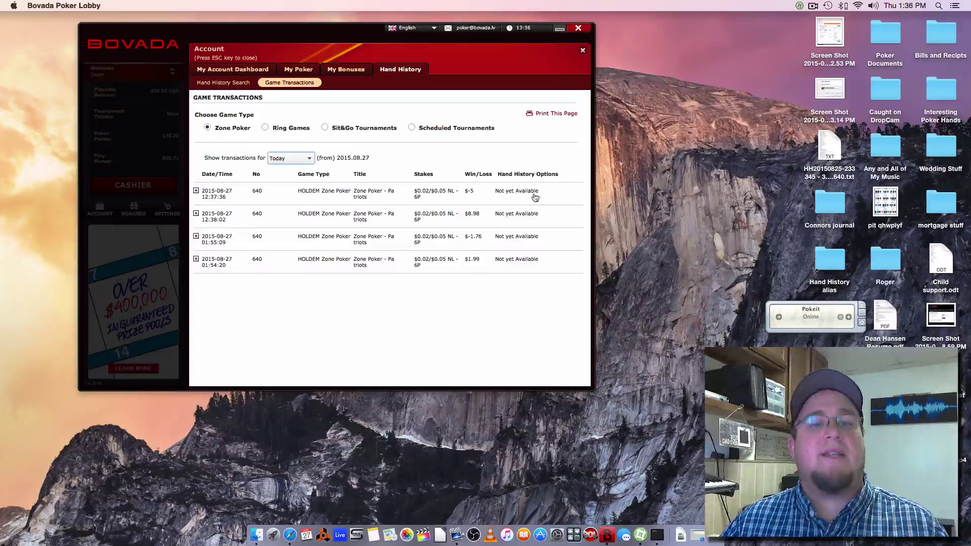
left_click(308, 161)
left_click(303, 175)
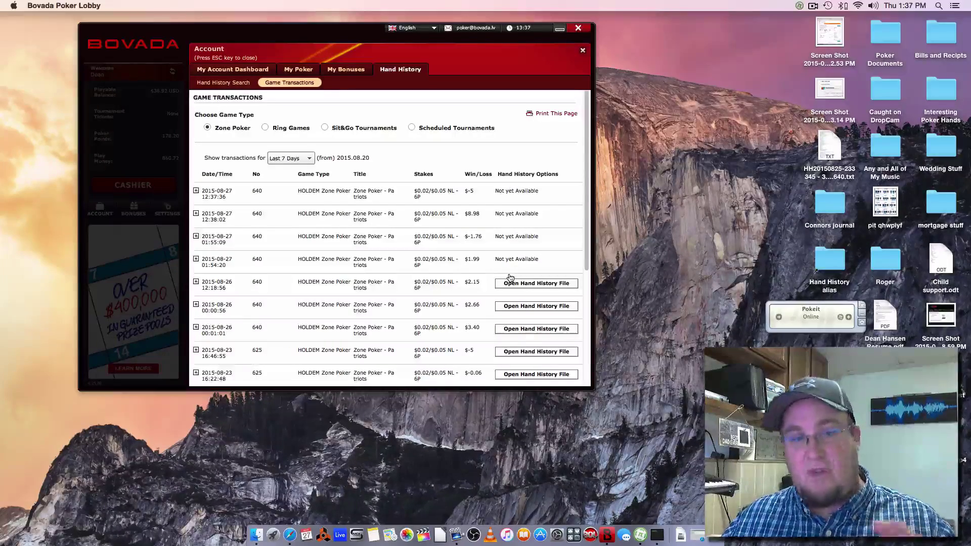
- Scroll through the Zone Poker transactions, then minimize the Bovada poker lobby
scroll(511, 273, "down", 5)
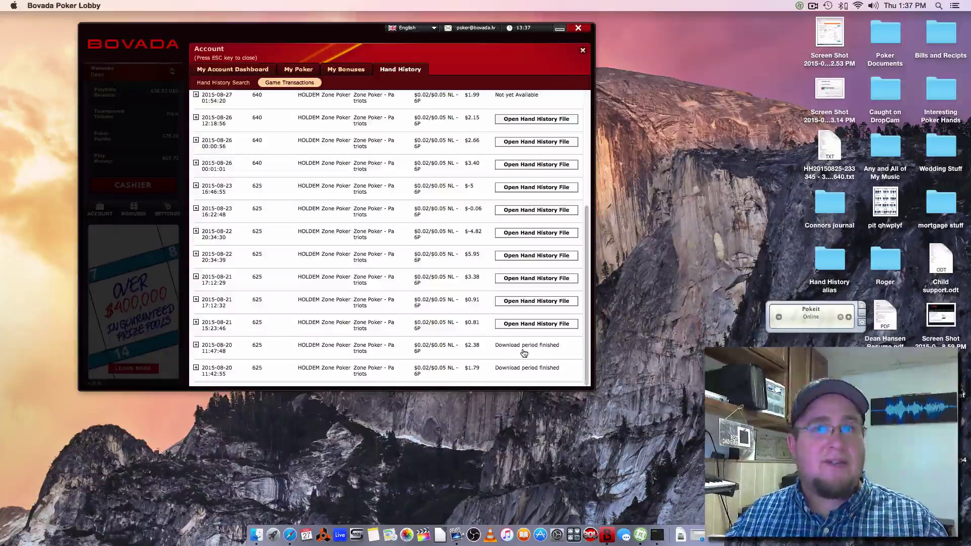
scroll(499, 287, "up", 5)
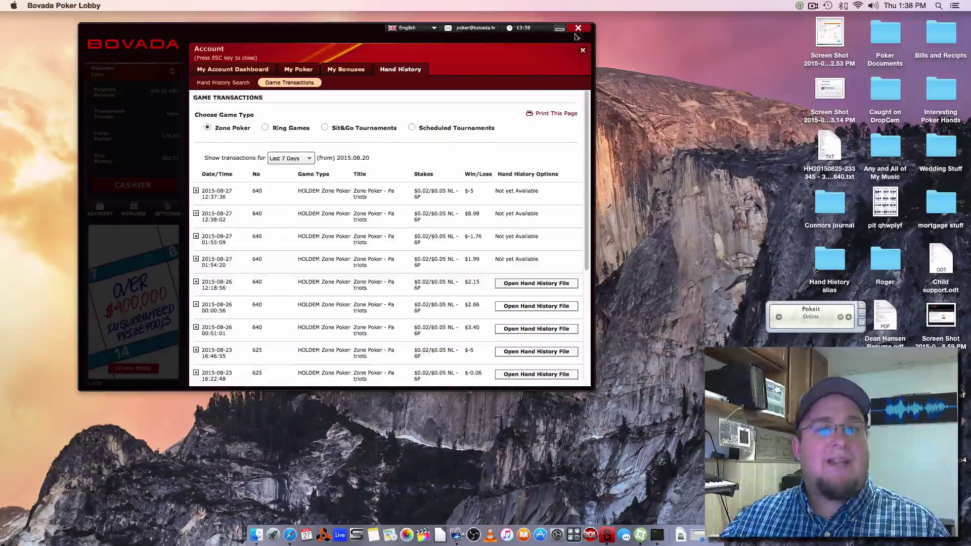
left_click(560, 29)
- In Macintosh HD > Applications, show the package contents of the BovadaPoker app
double_click(884, 36)
left_click(433, 178)
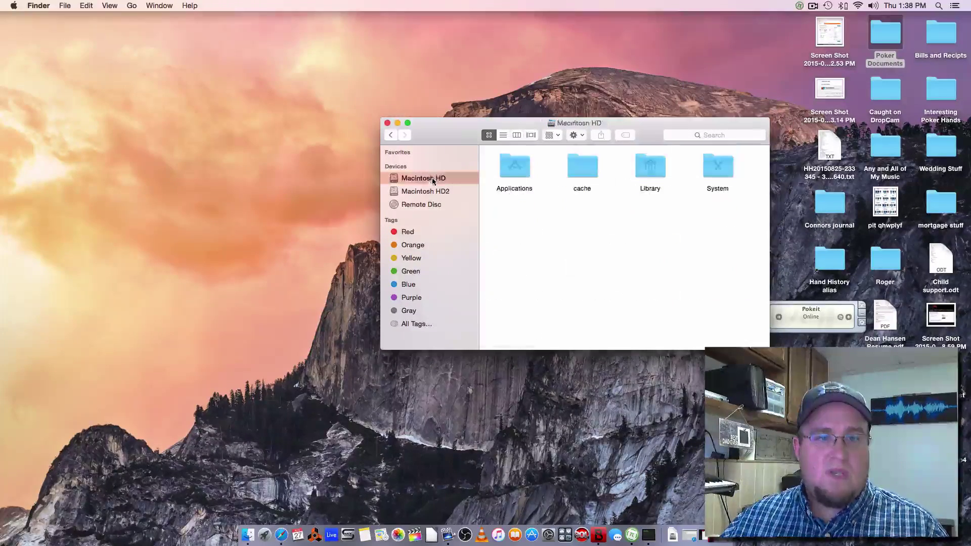
double_click(518, 172)
left_click_drag(454, 127, 373, 63)
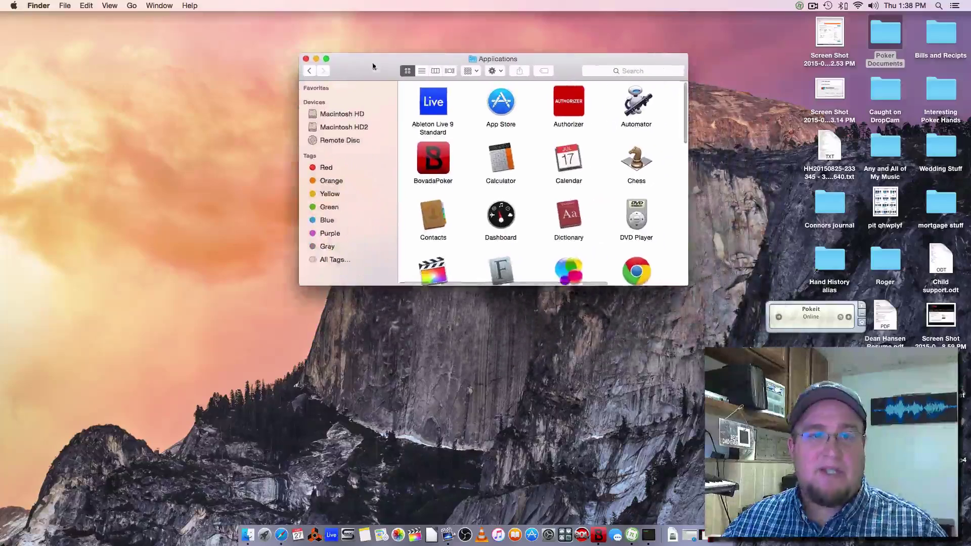
right_click(438, 158)
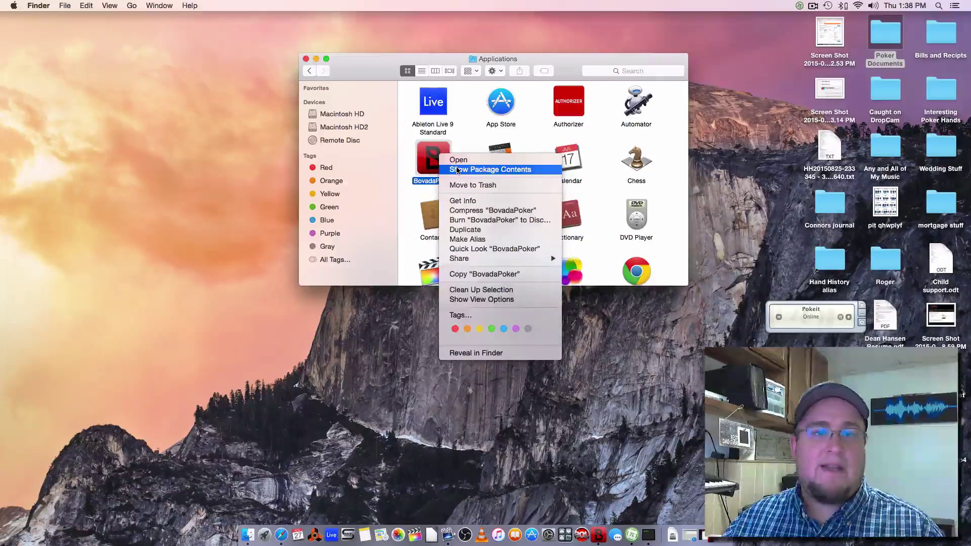
left_click(457, 170)
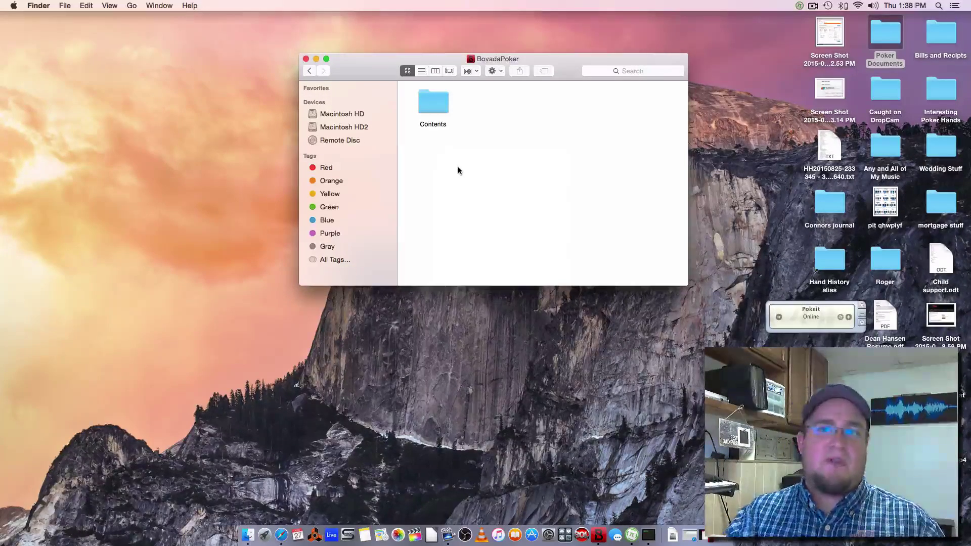
double_click(438, 105)
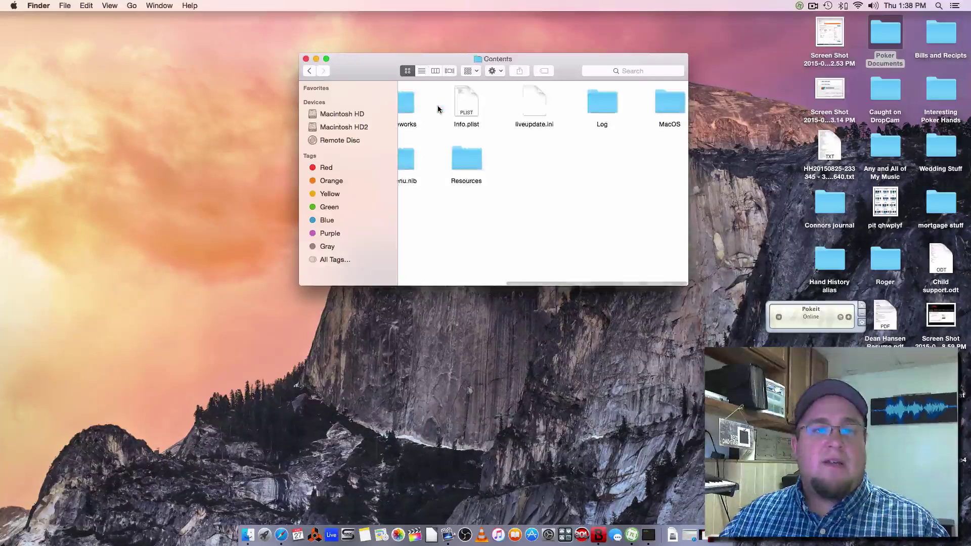
double_click(670, 103)
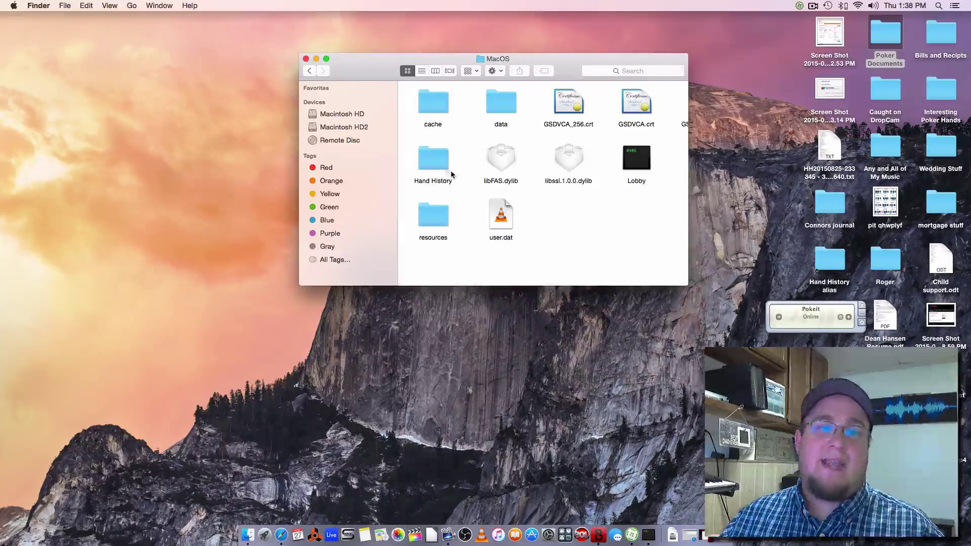
double_click(438, 166)
double_click(440, 103)
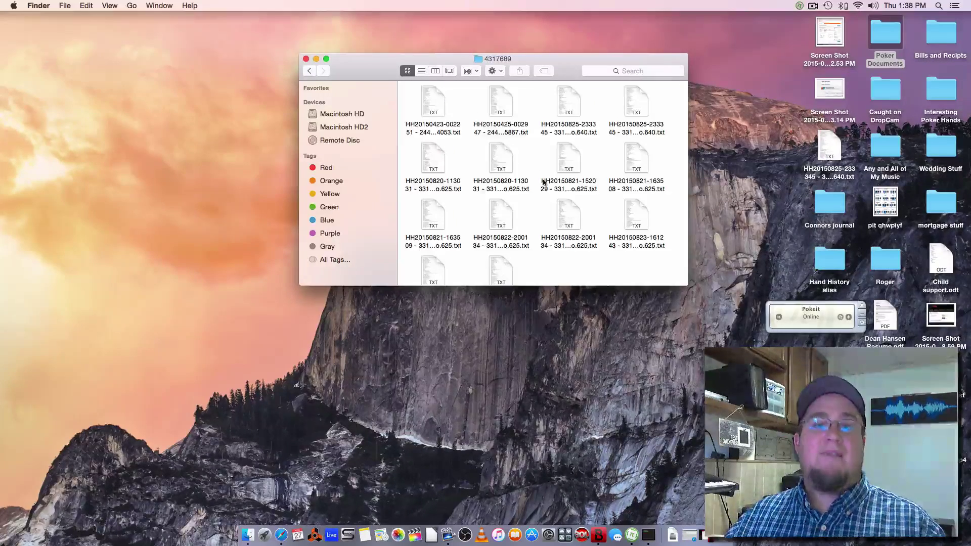
- Preview the 2015-08-22 hand history file with Quick Look
scroll(542, 179, "down", 3)
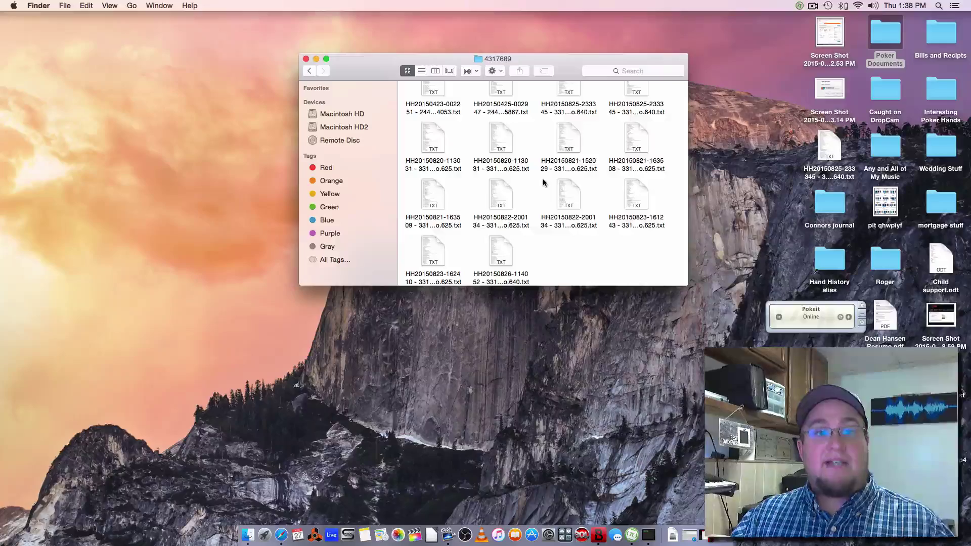
left_click(573, 188)
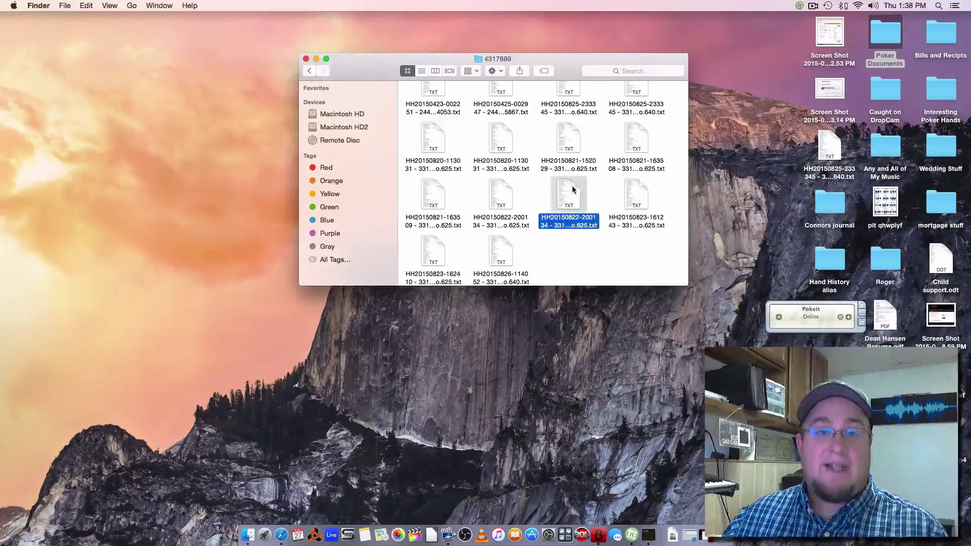
key("space")
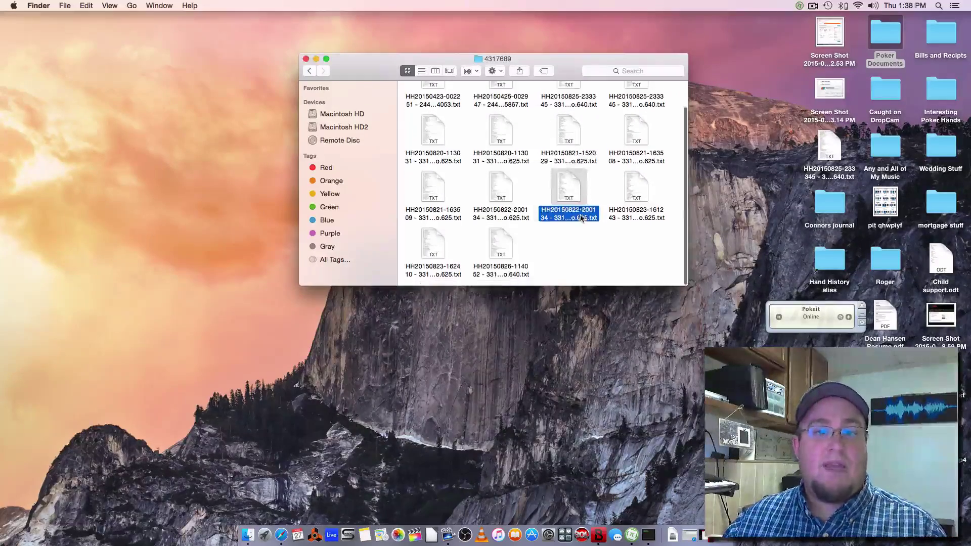
left_click(558, 268)
- Go back two levels to BovadaPoker's MacOS folder
scroll(558, 269, "up", 1)
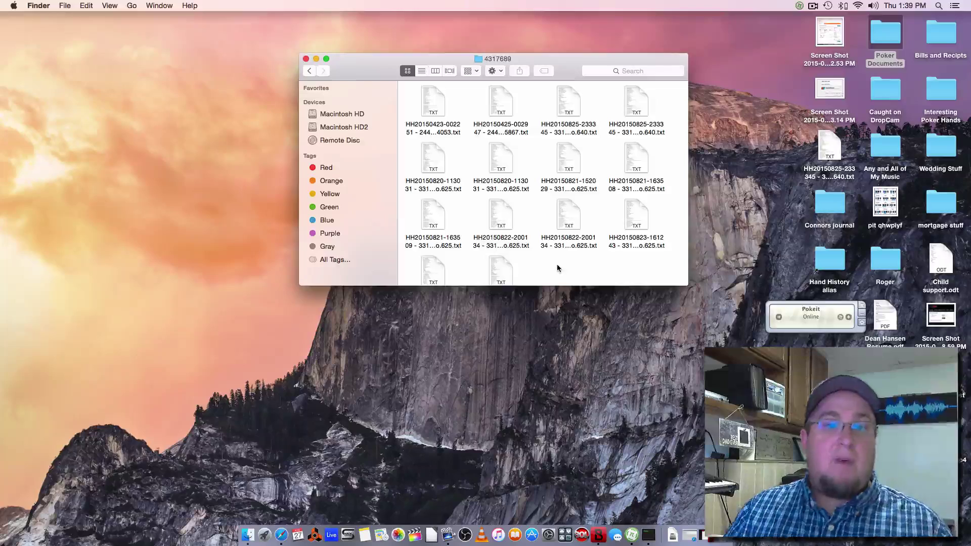
left_click(310, 72)
left_click(310, 72)
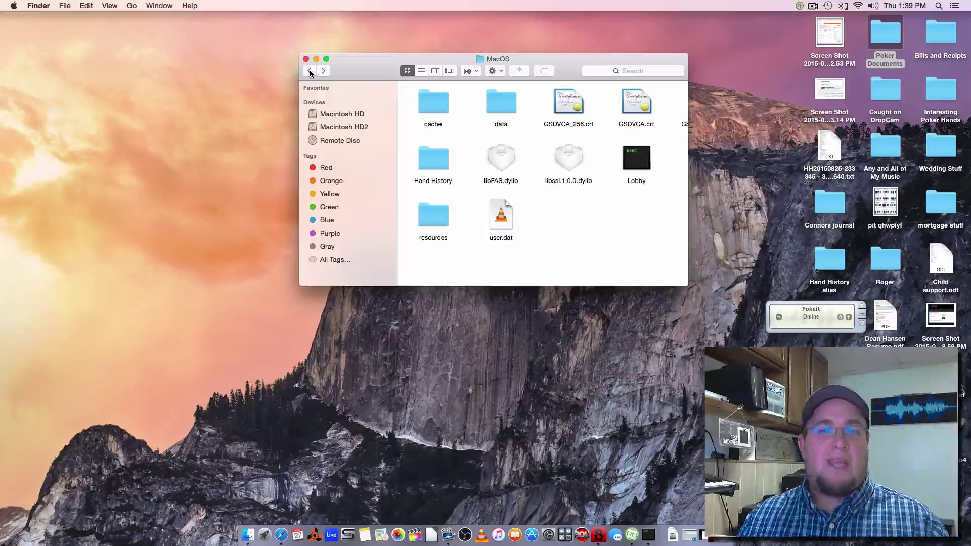
- Make an alias of the Hand History folder inside MacOS
left_click(431, 159)
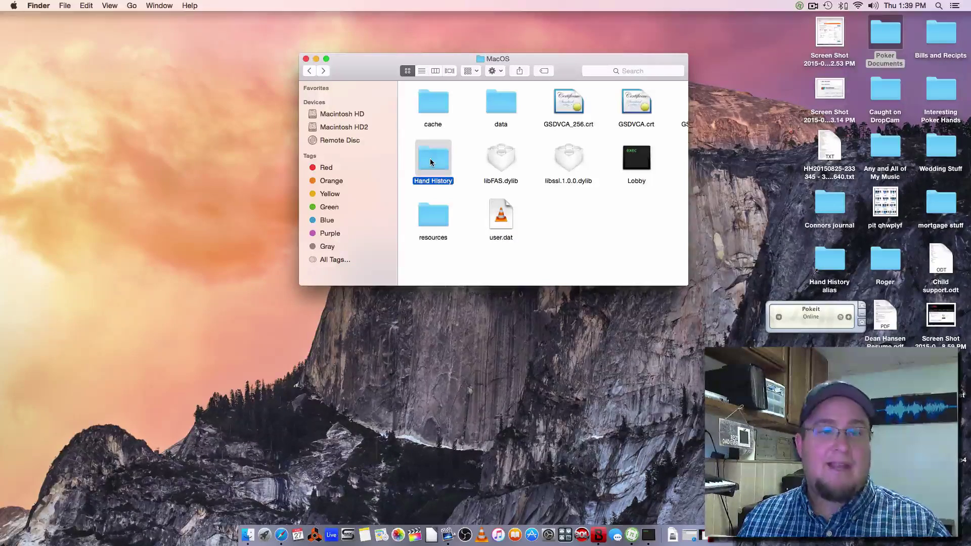
right_click(430, 160)
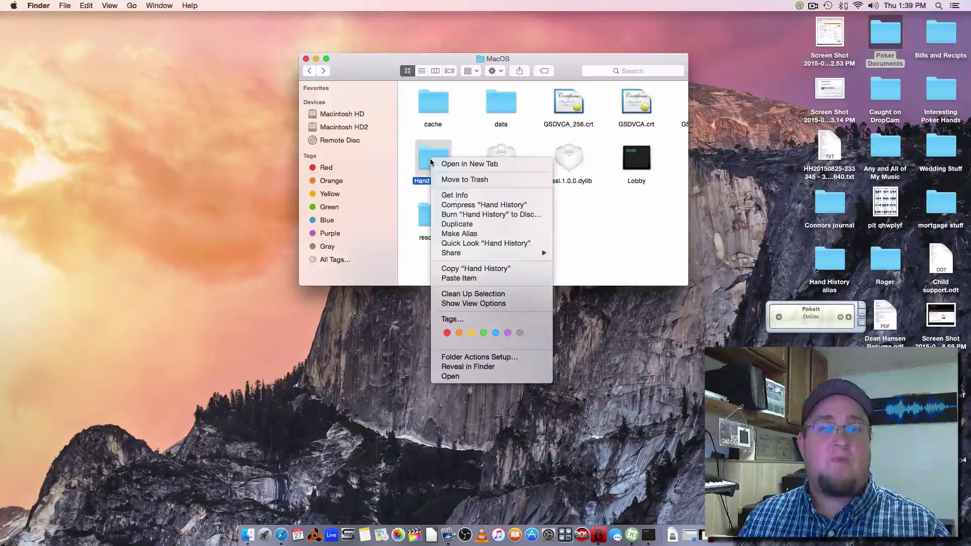
left_click(473, 236)
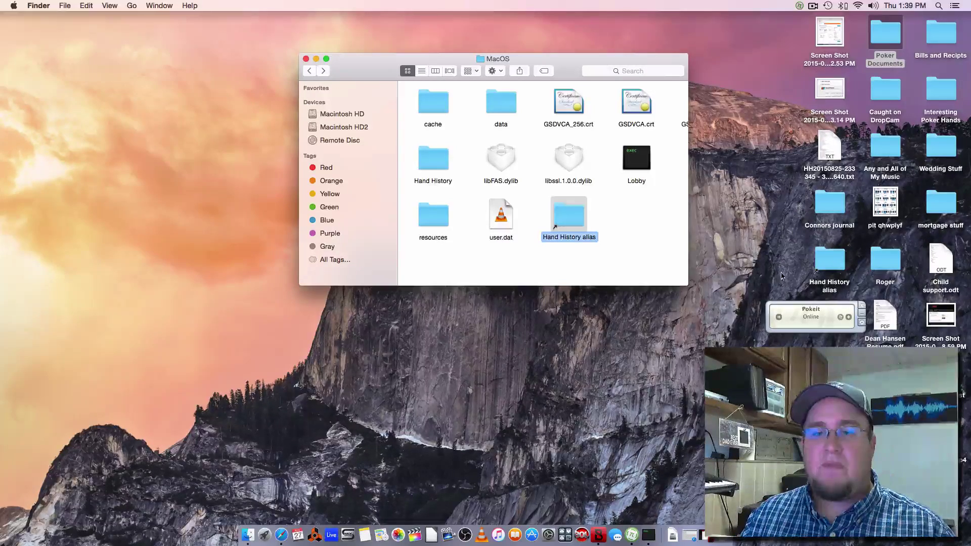
- Move the extra Hand History alias to the Trash and close the MacOS window
mouse_move(569, 219)
left_mouse_down()
mouse_move(712, 234)
mouse_move(557, 217)
left_mouse_up()
right_click(558, 215)
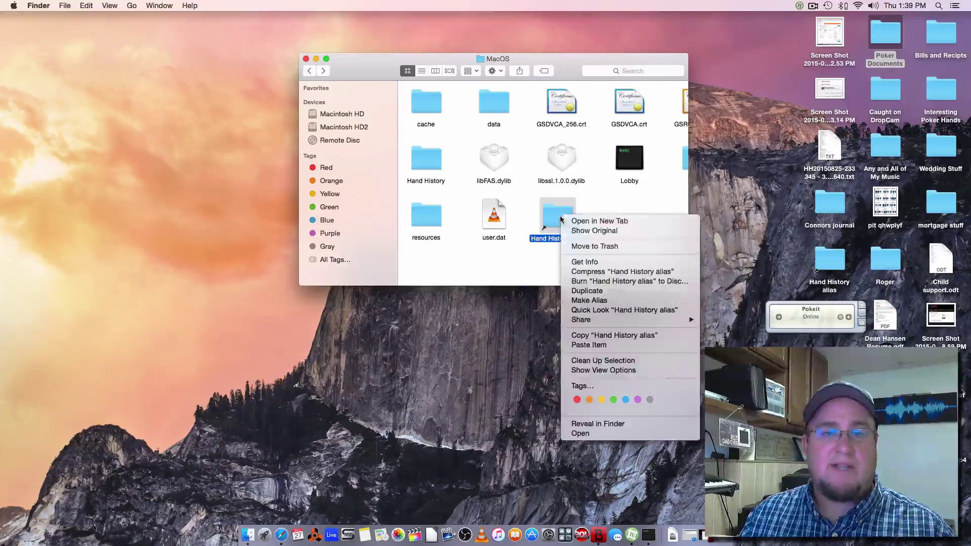
left_click(596, 247)
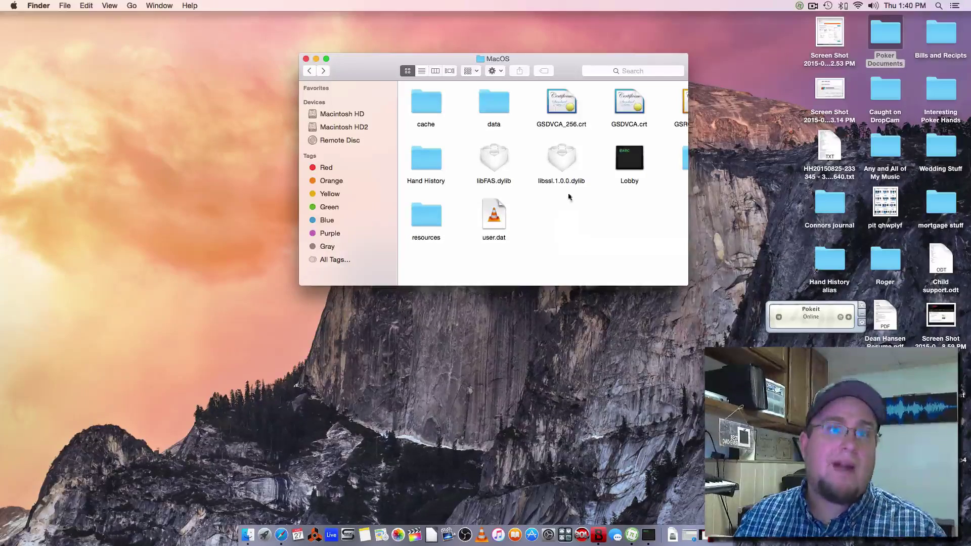
left_click(306, 59)
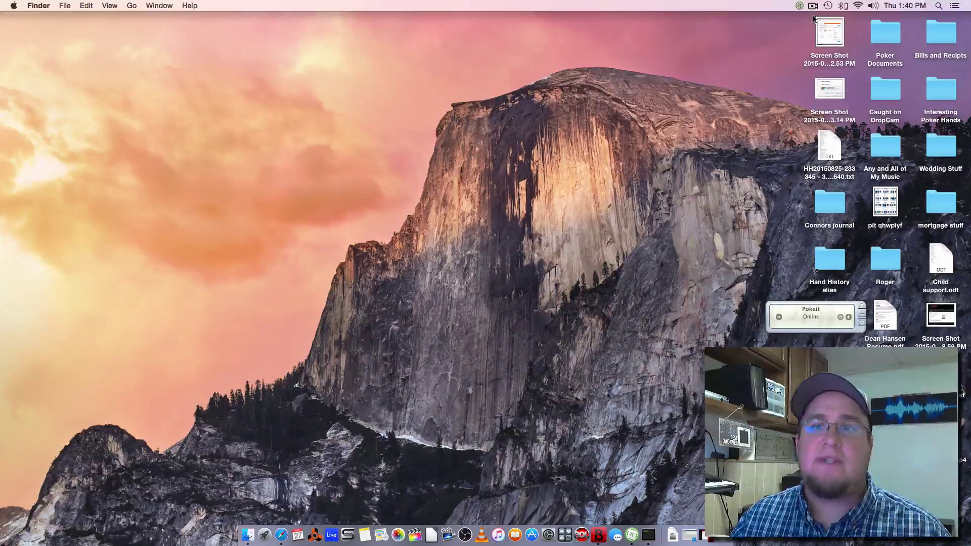
- Open the Pokeit menu-bar menu showing Add a folder, Settings and Quit Pokeit
left_click(800, 6)
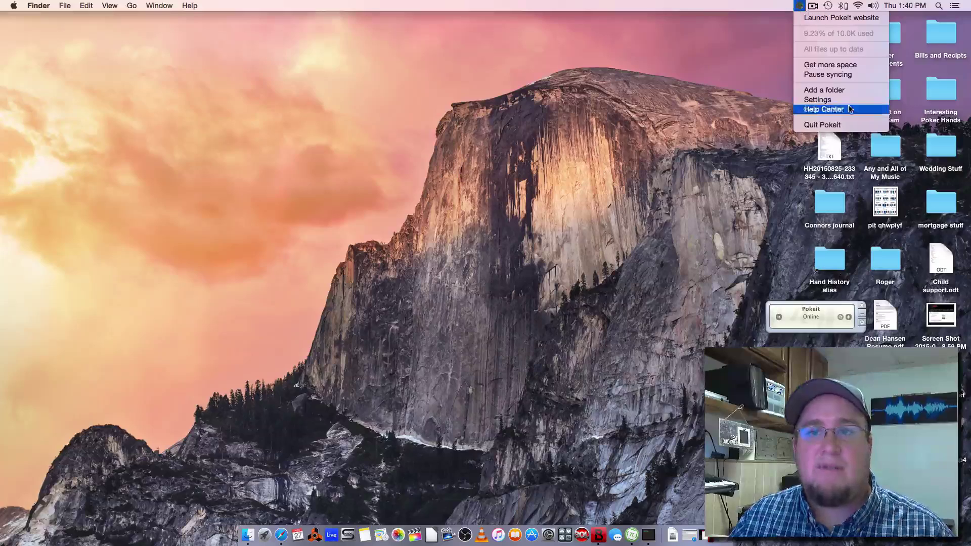
- Start adding a Pokeit sync folder and browse Macintosh HD's Applications folder
left_click(837, 92)
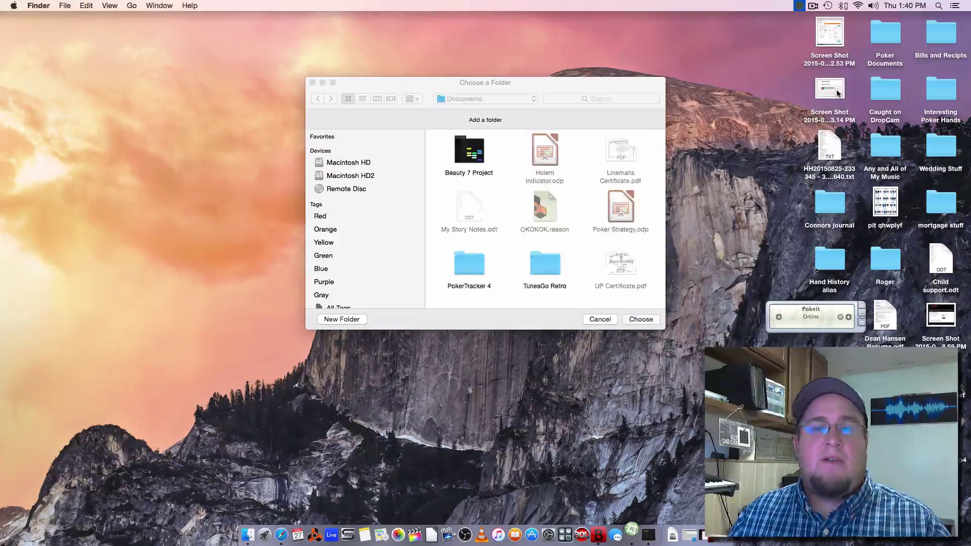
left_click(365, 163)
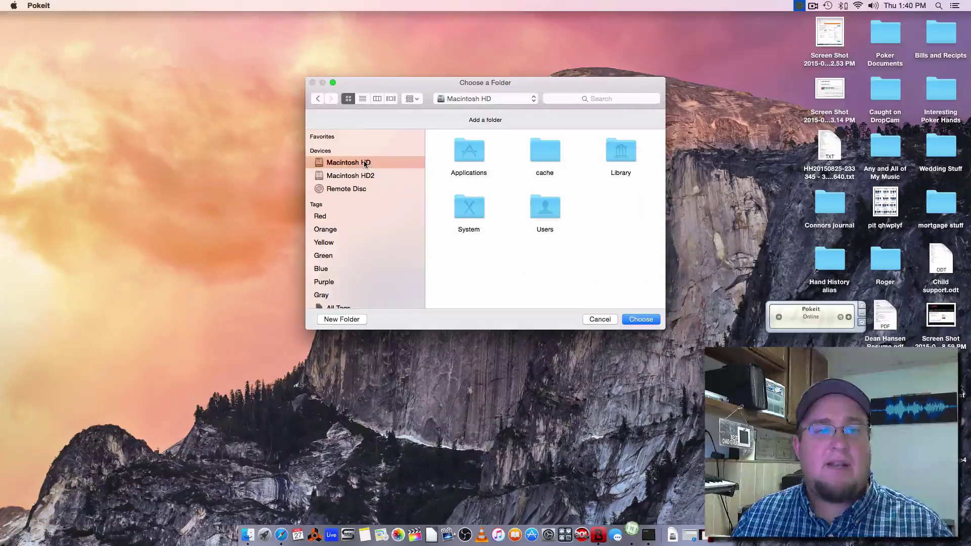
double_click(469, 150)
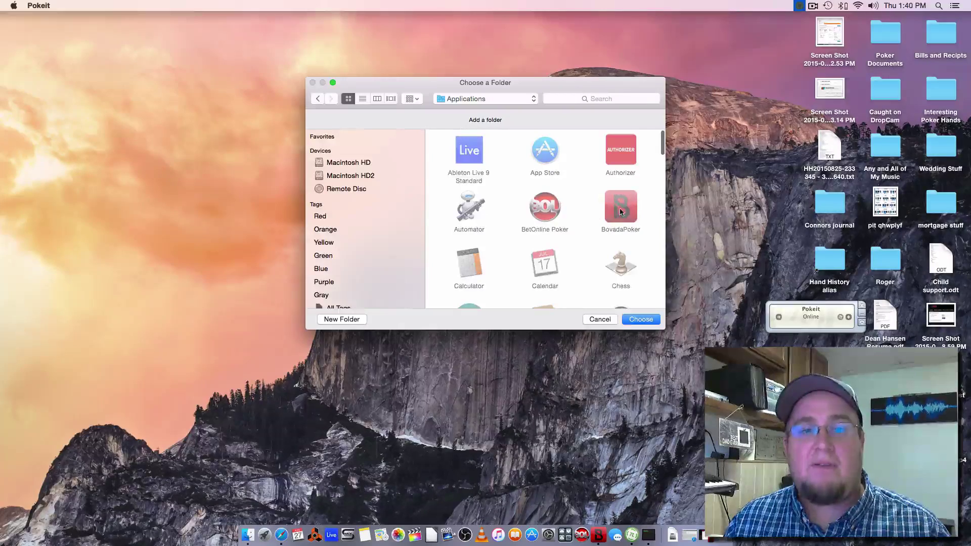
scroll(605, 204, "down", 3)
scroll(605, 204, "up", 3)
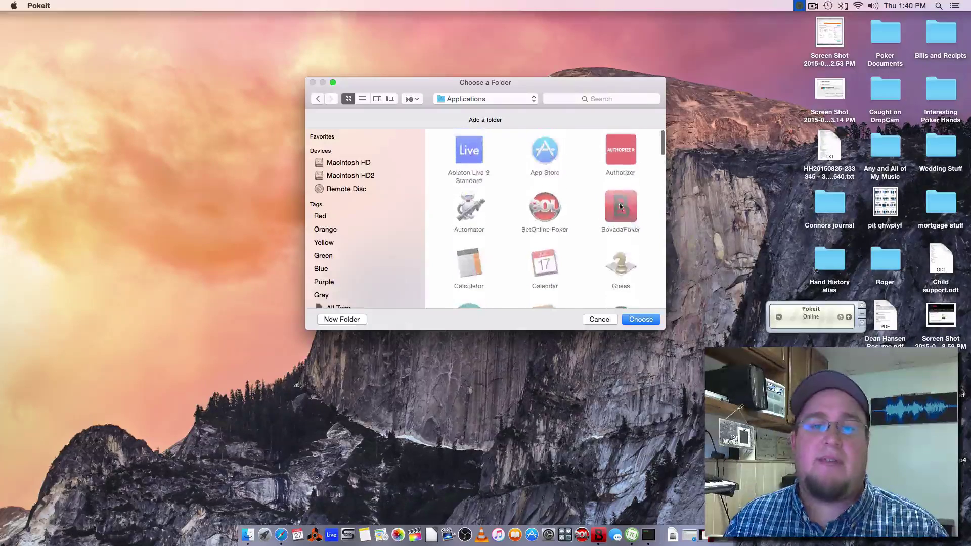
left_click(318, 99)
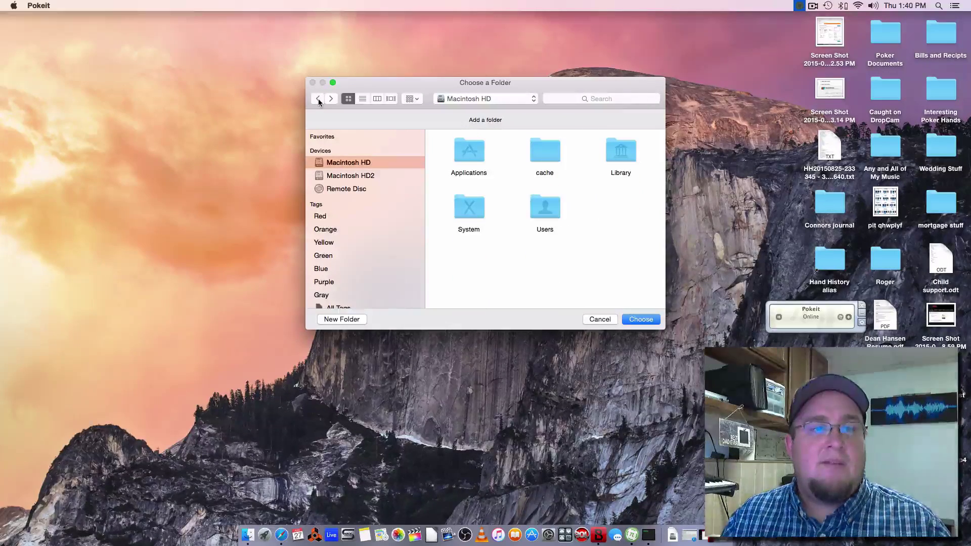
- Browse Users > home folder > Desktop, then cancel the folder picker without adding anything
double_click(532, 205)
double_click(462, 156)
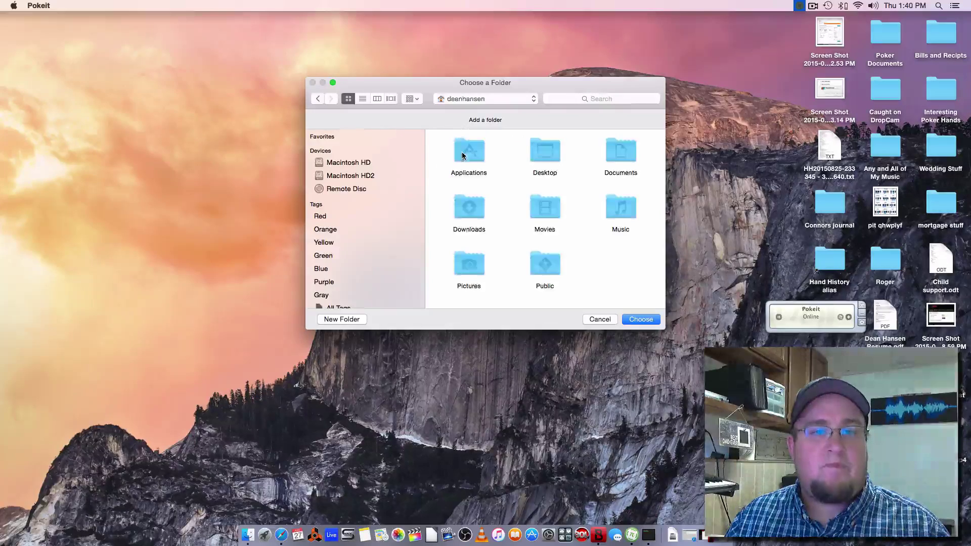
double_click(554, 154)
scroll(543, 223, "down", 2)
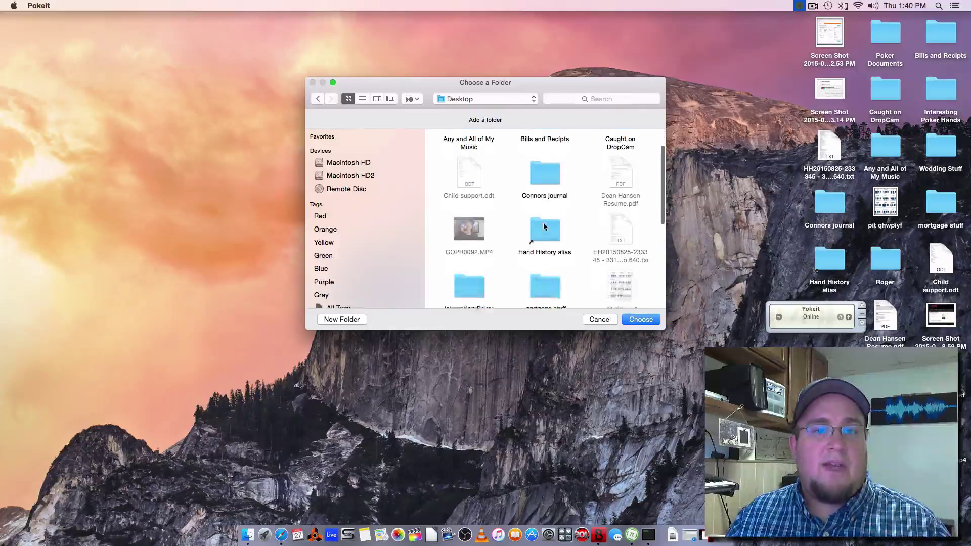
left_click(601, 320)
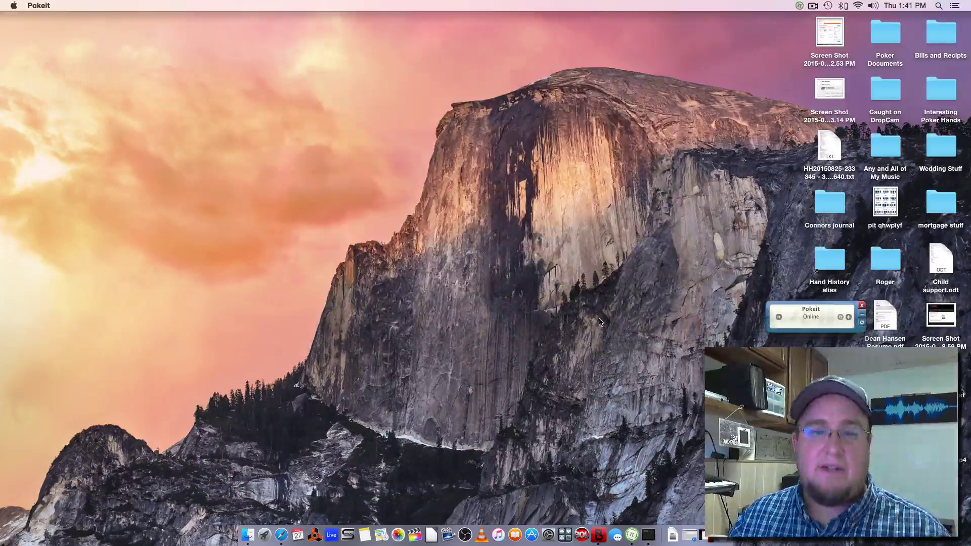
left_click(800, 5)
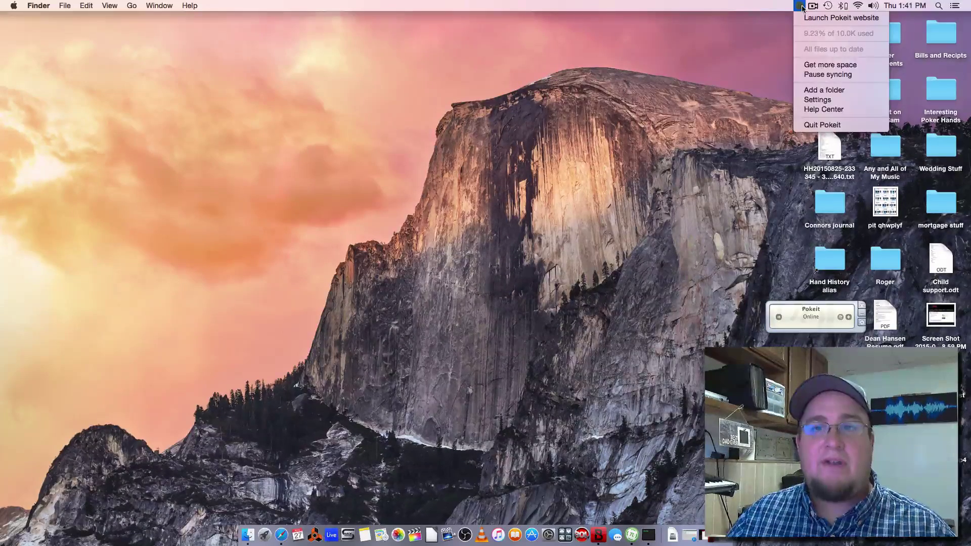
left_click(841, 104)
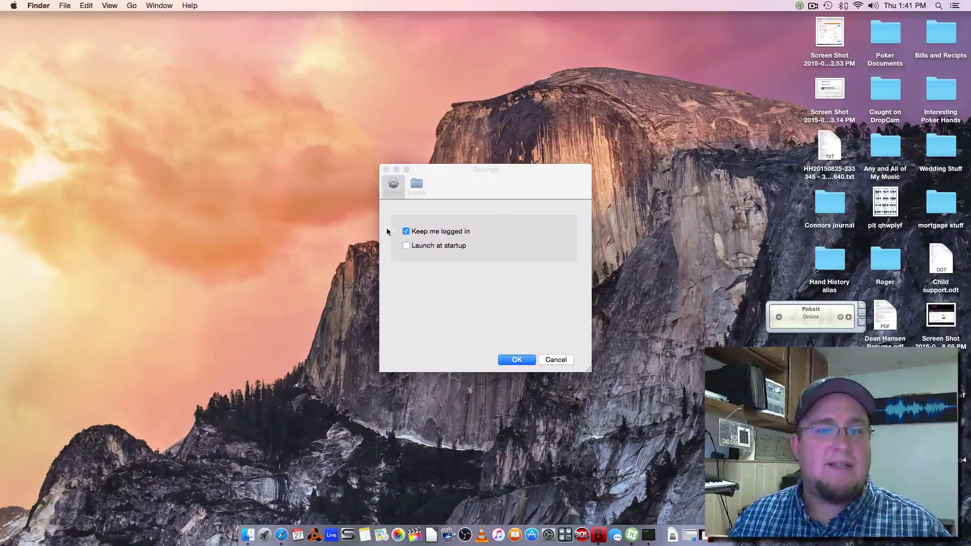
left_click(420, 190)
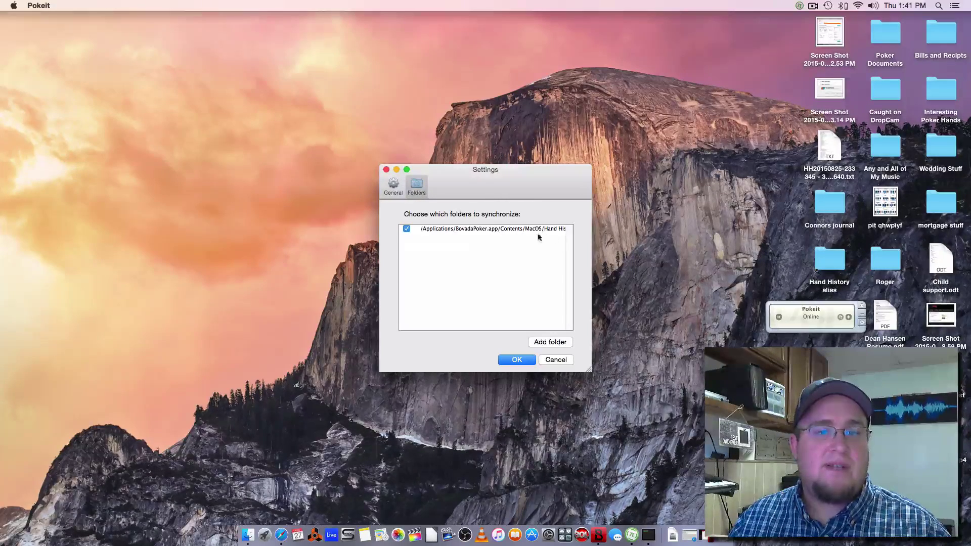
left_click(518, 359)
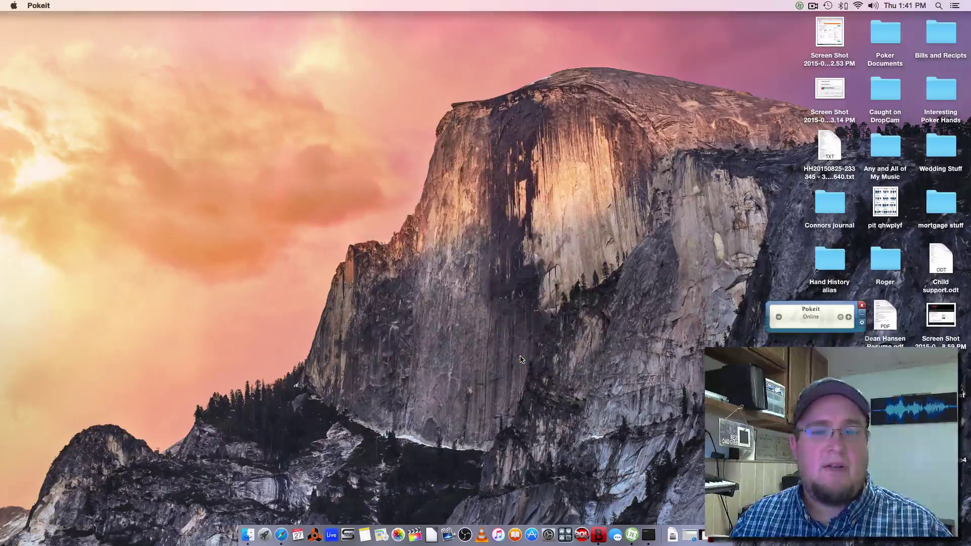
left_click(624, 315)
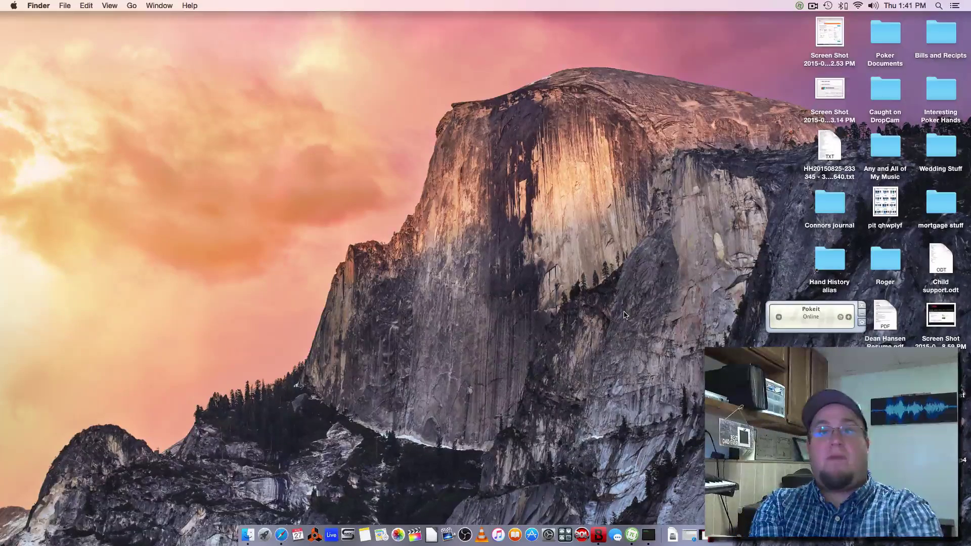